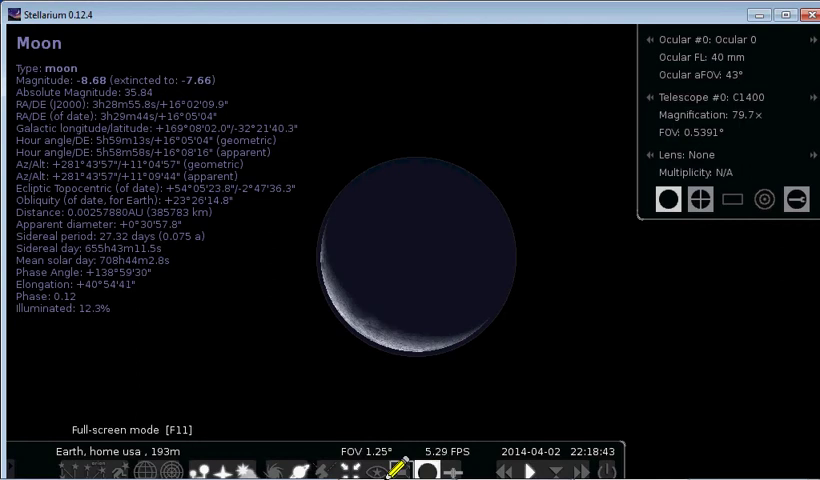
pyautogui.click(398, 468)
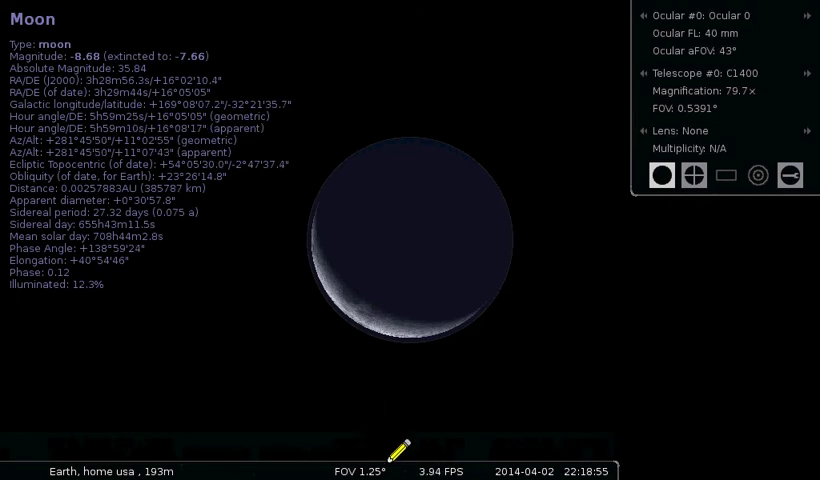
pyautogui.click(420, 463)
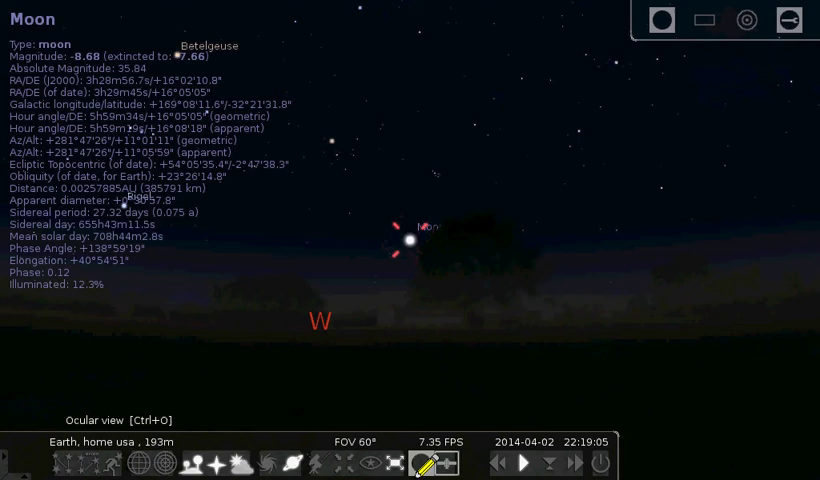
pyautogui.click(425, 462)
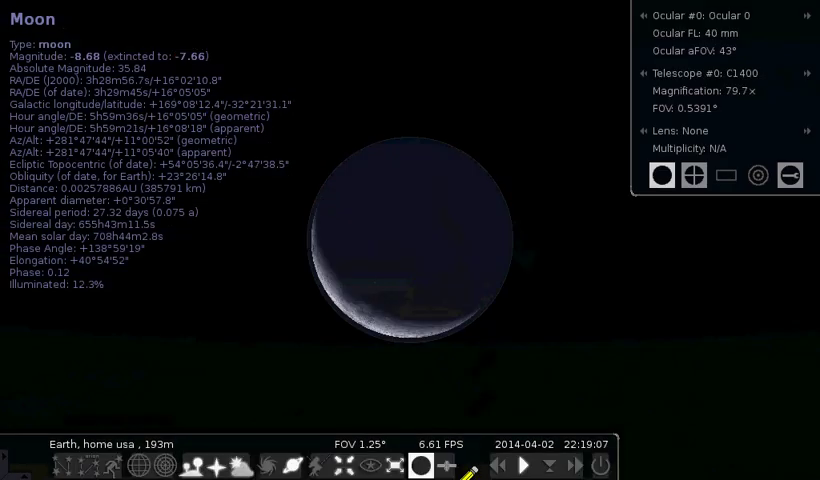
pyautogui.click(395, 465)
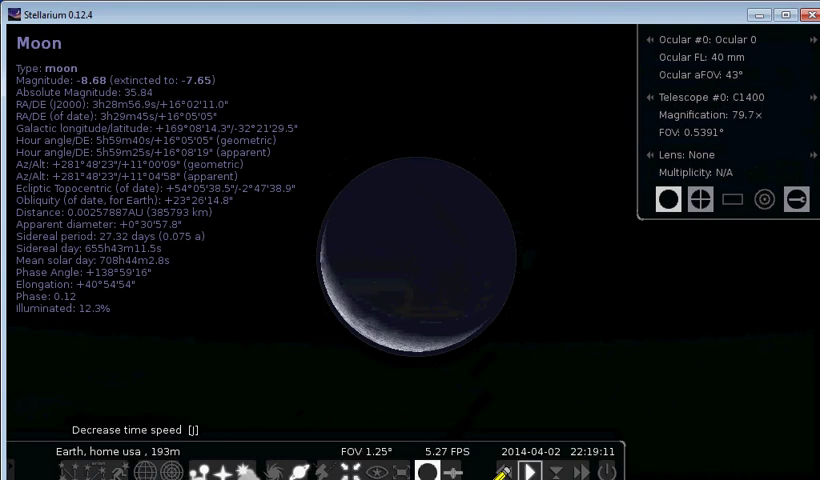
# Bring the 'actual moon' Photo Viewer window to the front from the taskbar
pyautogui.press('super')
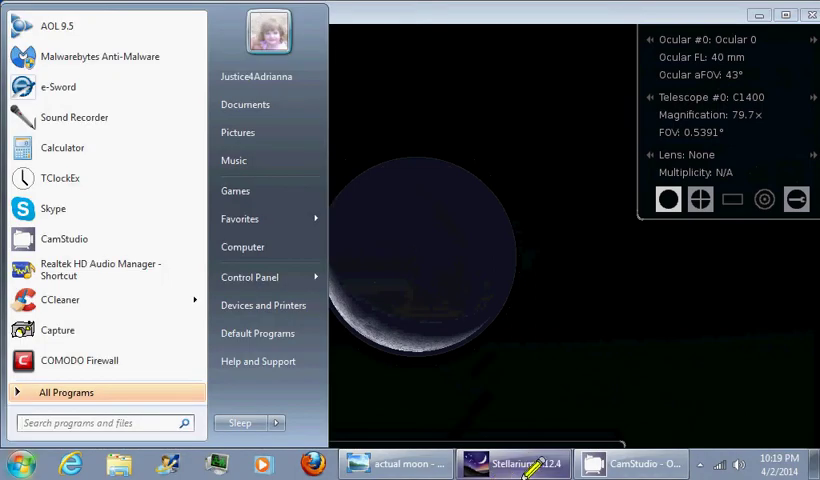
pyautogui.press('Escape')
pyautogui.click(406, 466)
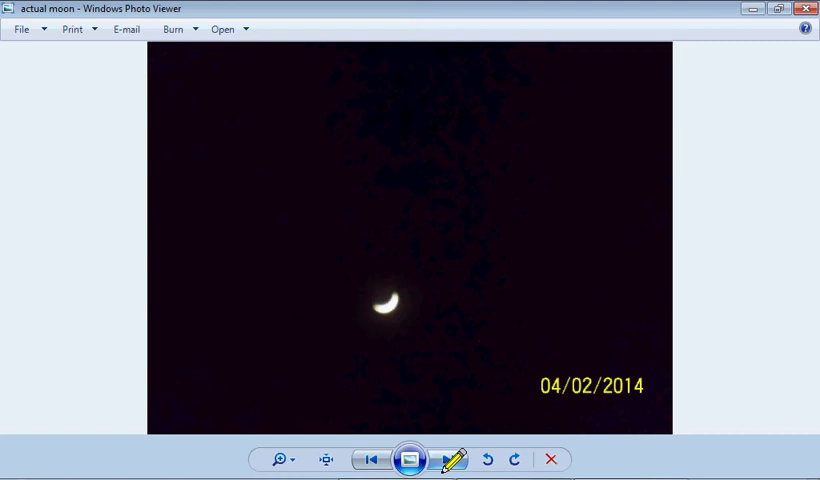
# Flip between 'stellariums moon' and 'actual moon', ending on Stellarium's 12.2% crescent screenshot
pyautogui.click(447, 460)
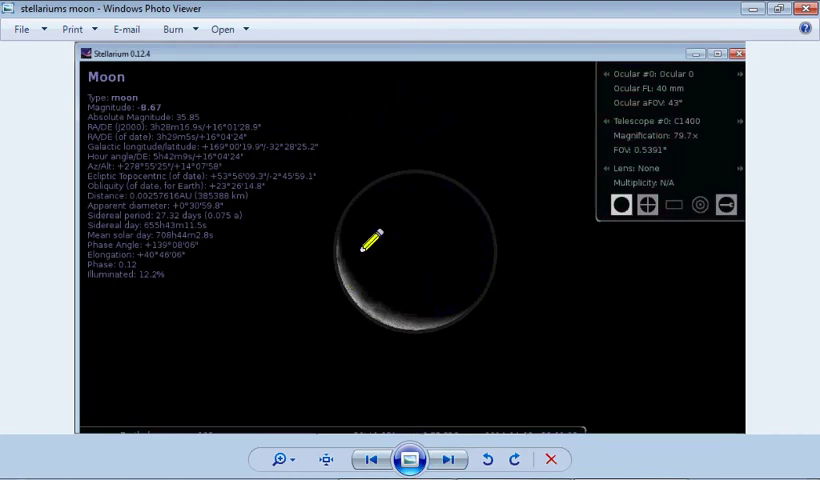
pyautogui.click(366, 461)
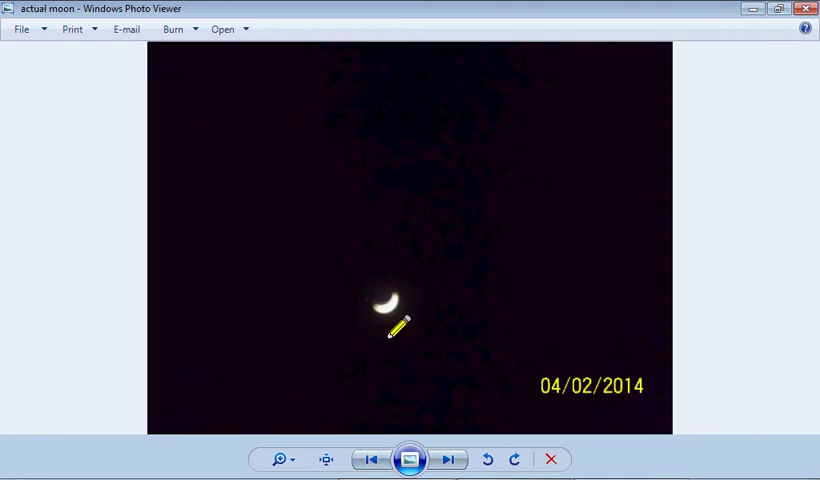
pyautogui.click(448, 459)
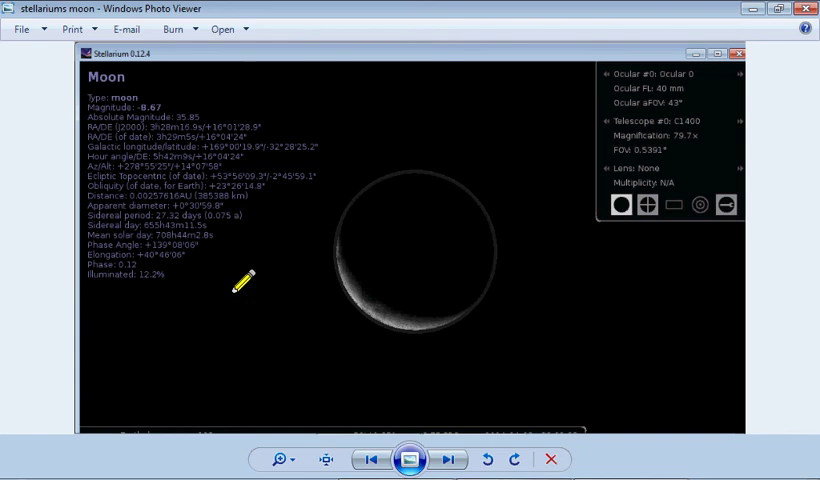
pyautogui.click(604, 474)
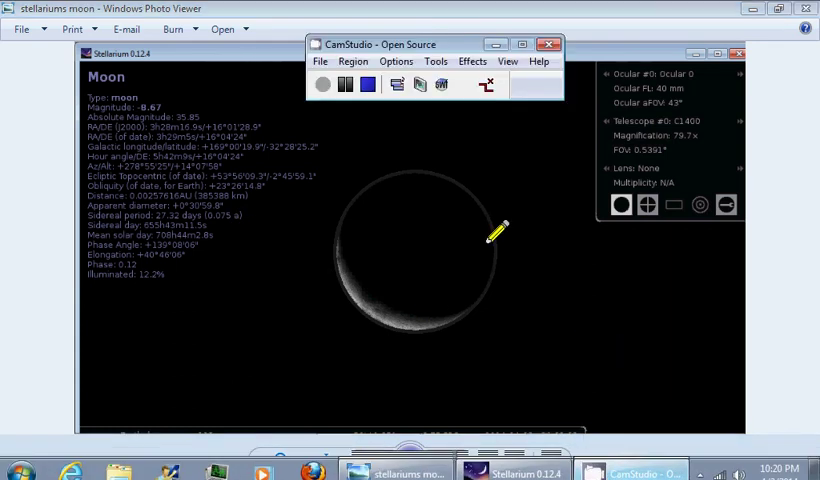